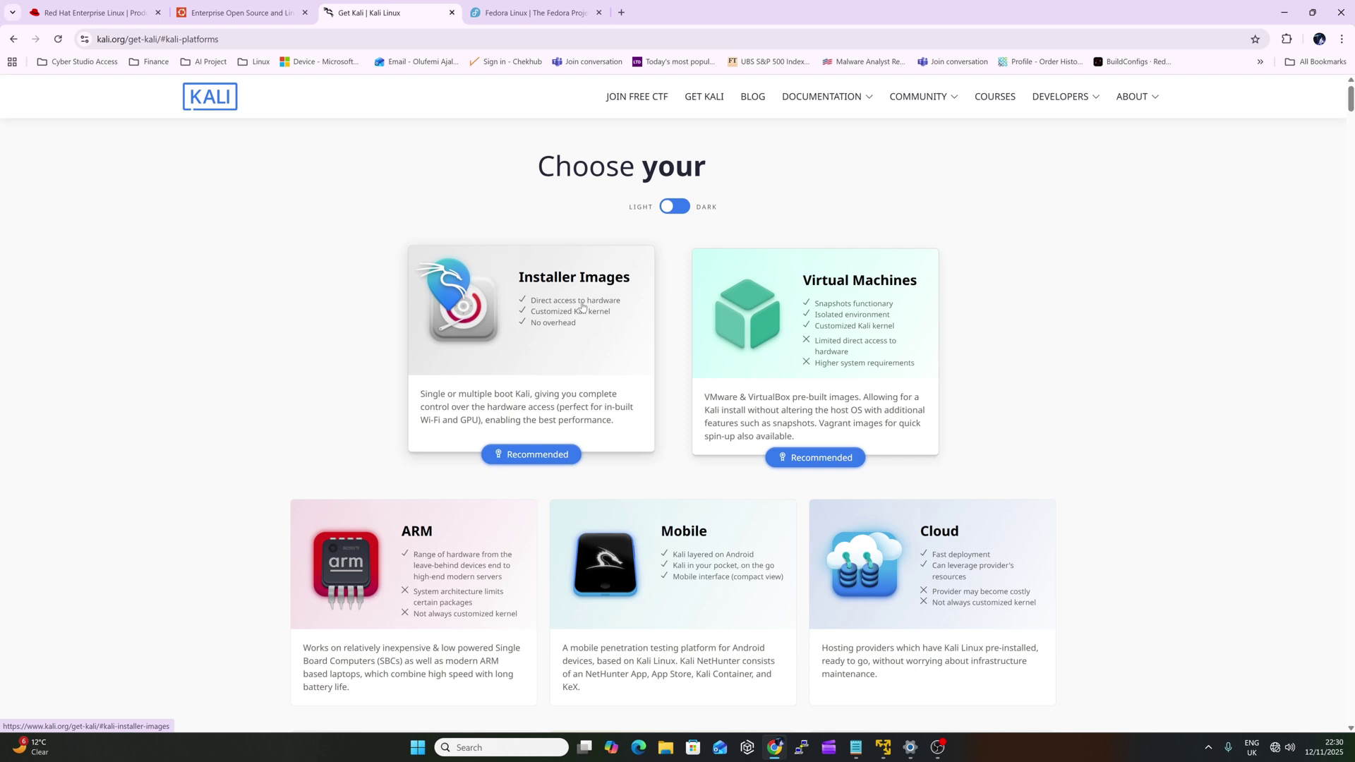
# Step: Browse the Red Hat Enterprise Linux, Ubuntu, Kali and Fedora download tabs in Chrome
pyautogui.click(100, 12)
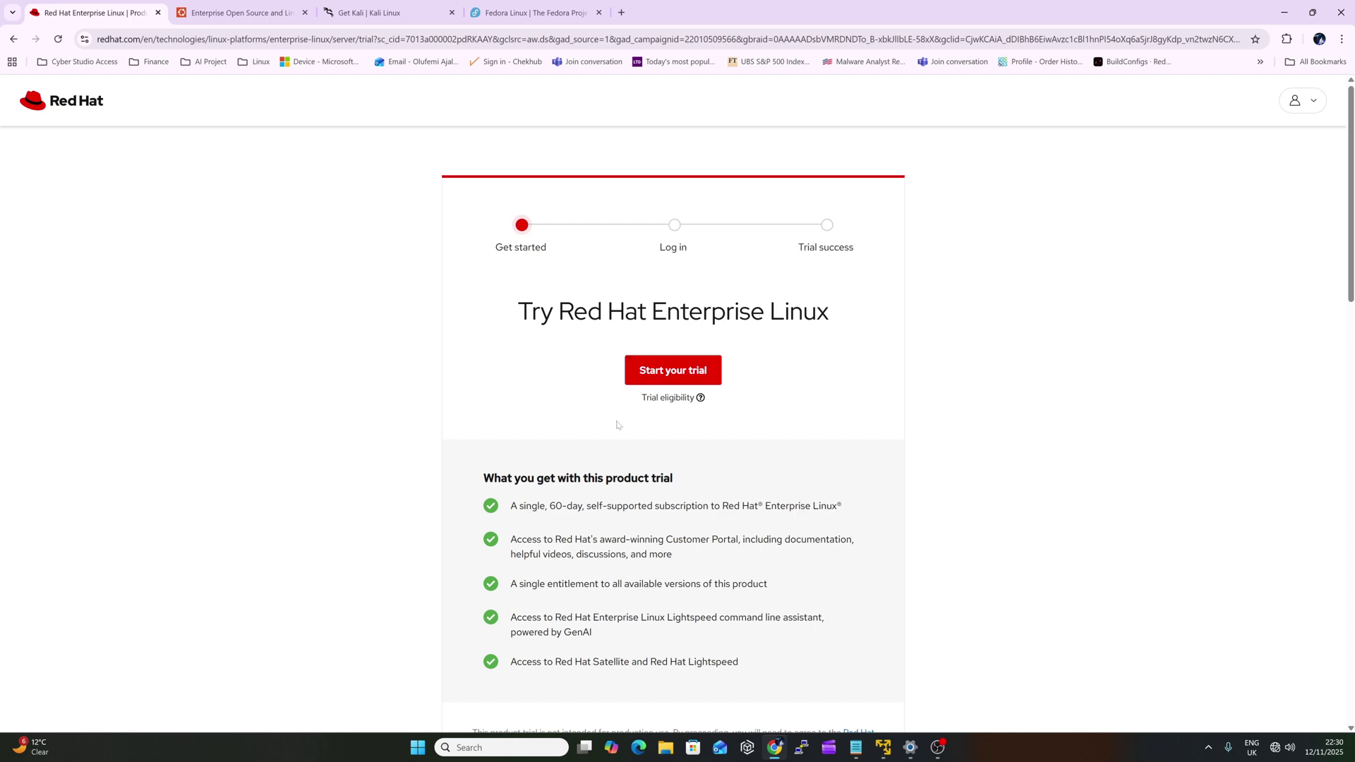
pyautogui.scroll(-2, 615, 424)
pyautogui.click(226, 13)
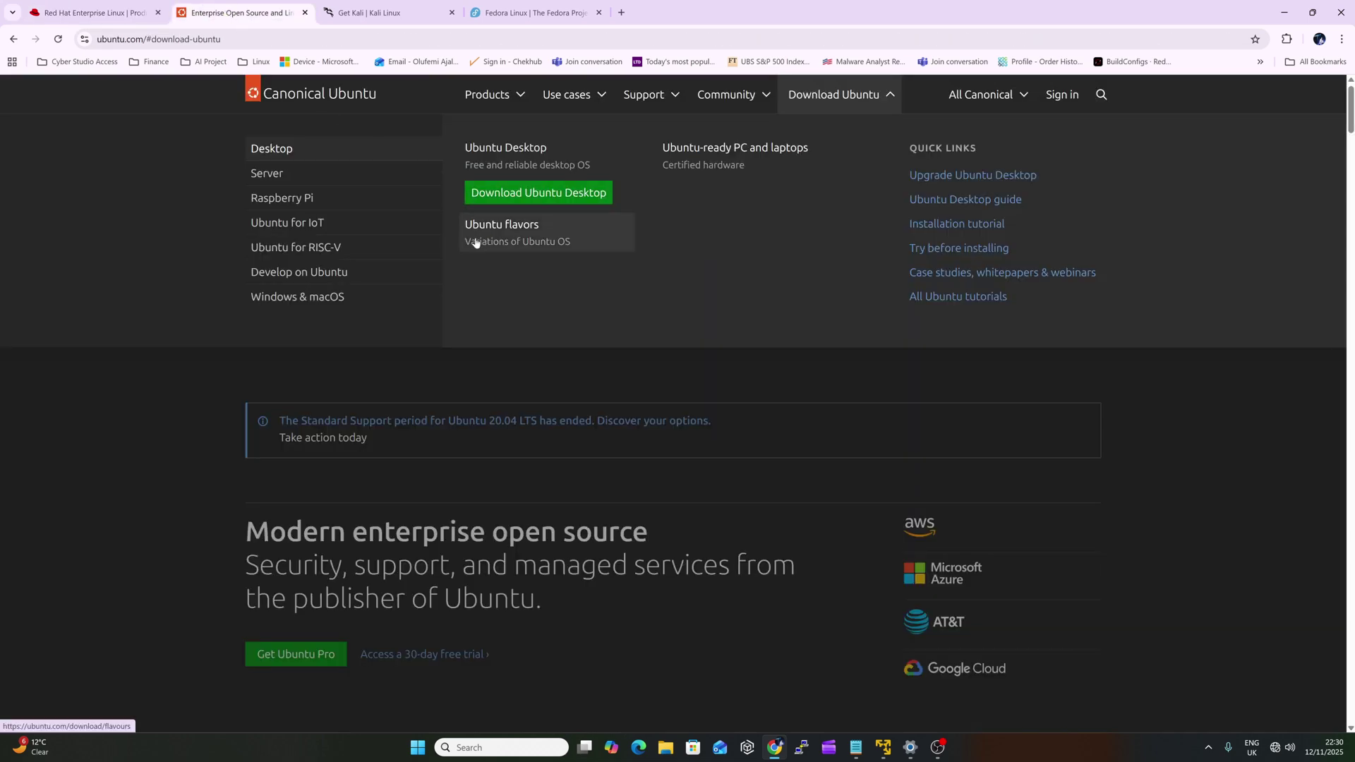
pyautogui.click(370, 13)
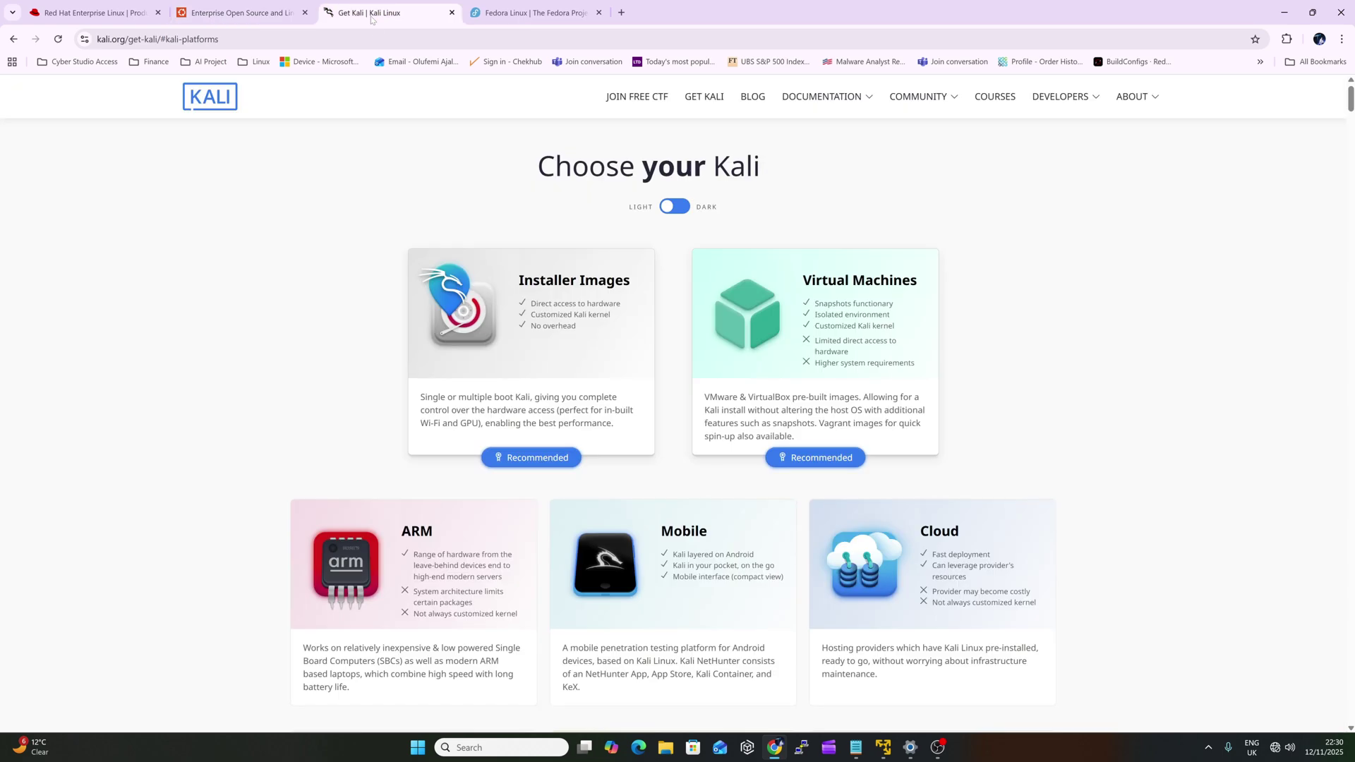
pyautogui.hotkey('ctrl', 'Tab')
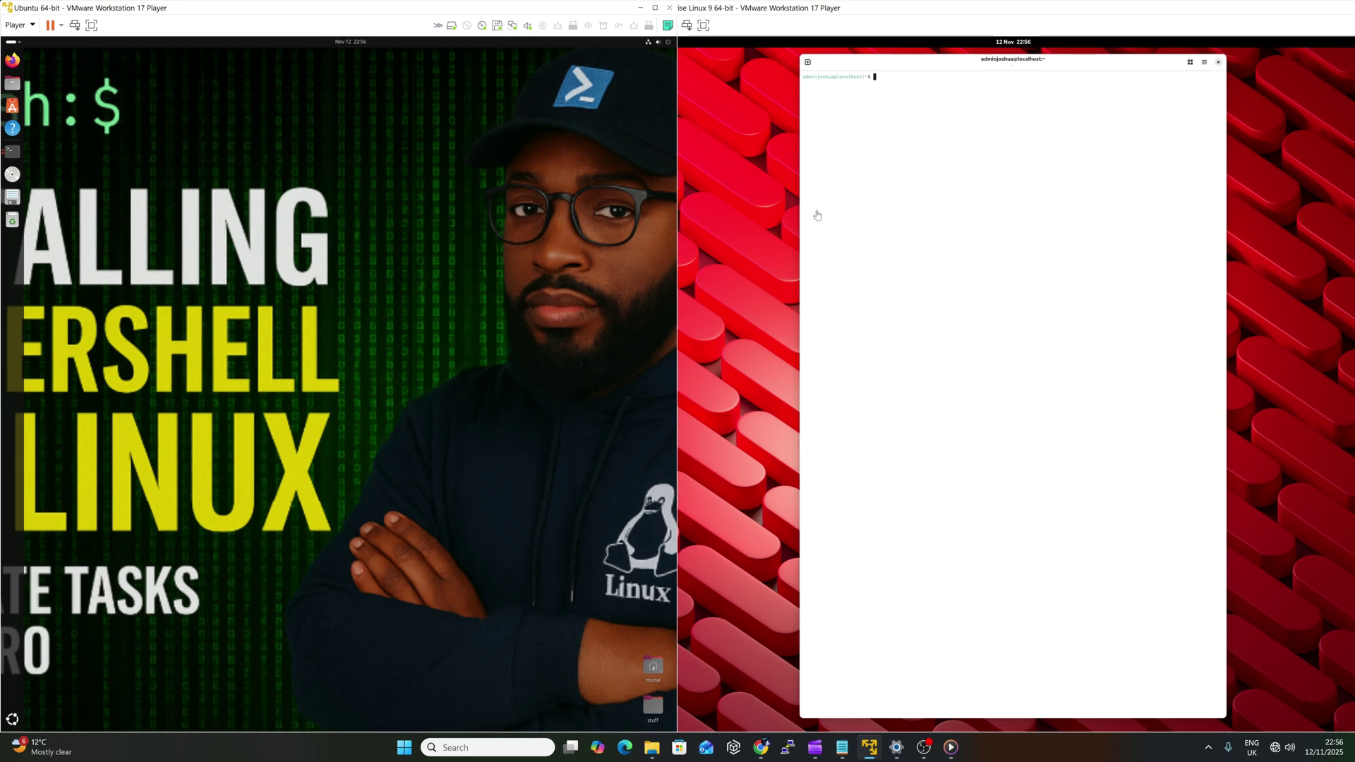
# Step: Open a terminal from the Ubuntu desktop's context menu and stretch it much taller
pyautogui.click(789, 217)
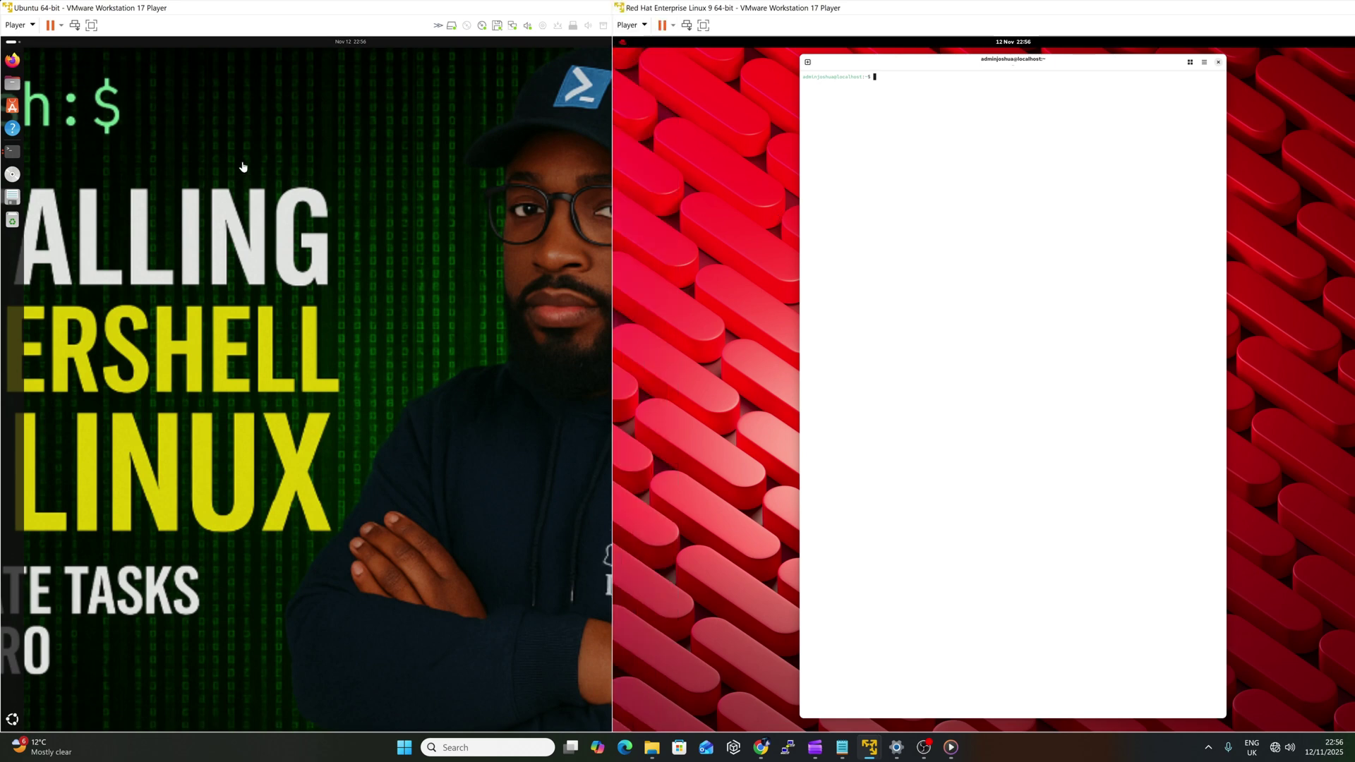
pyautogui.click(243, 166)
pyautogui.rightClick(263, 181)
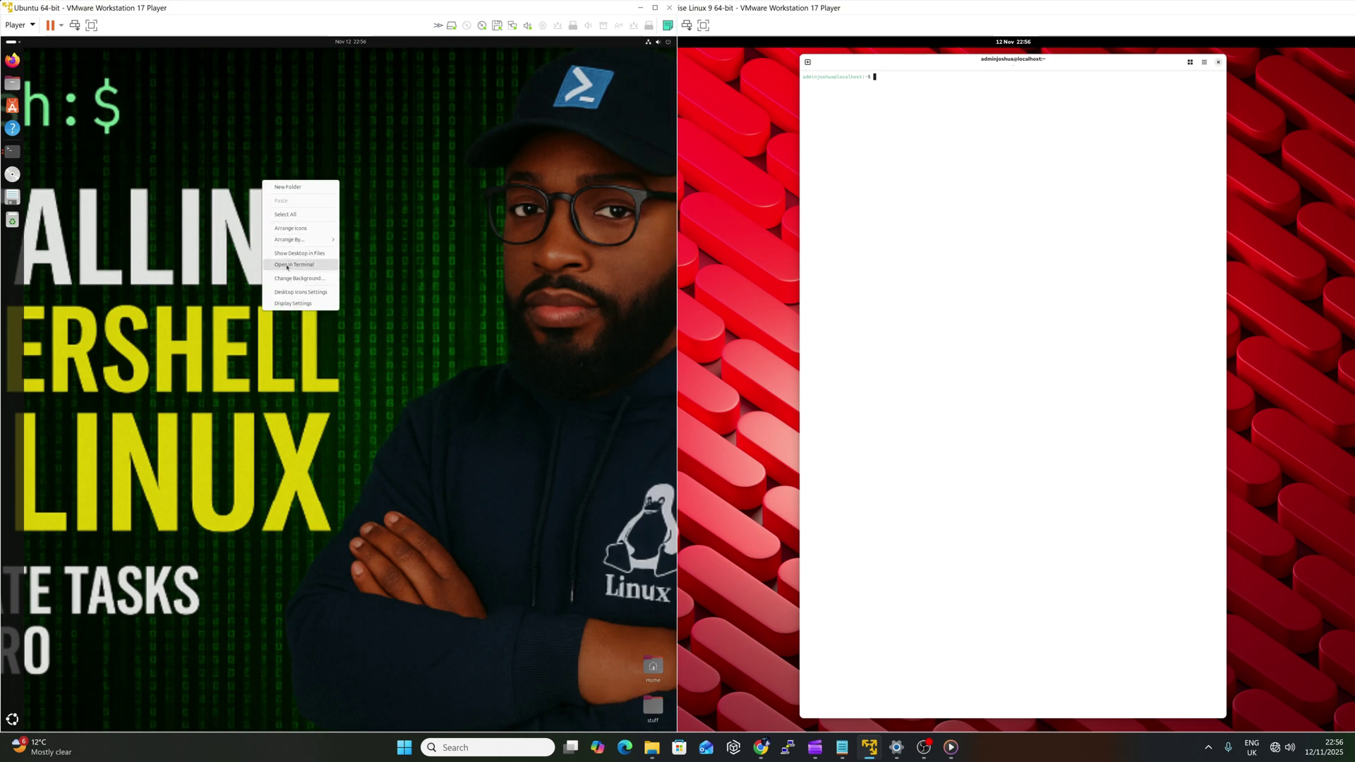
pyautogui.click(287, 266)
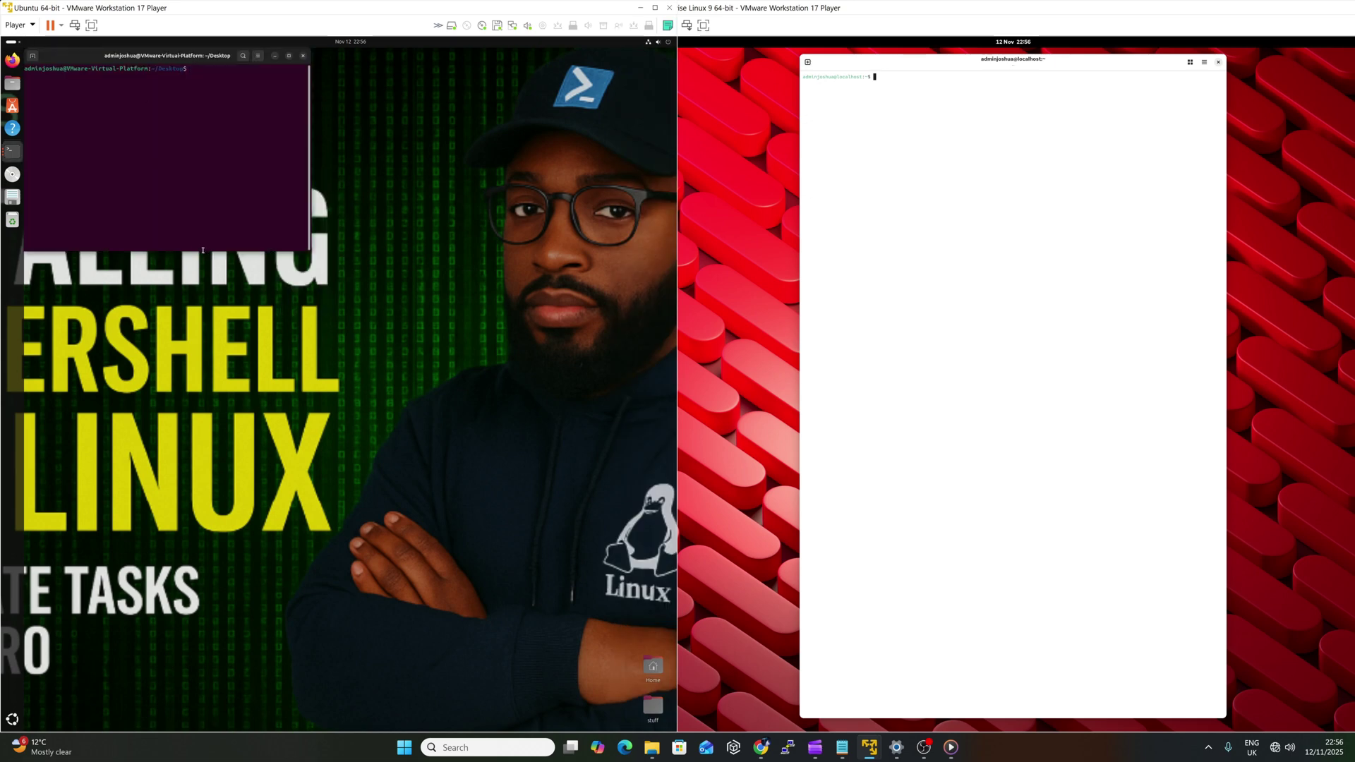
pyautogui.moveTo(209, 251); pyautogui.dragTo(199, 587)
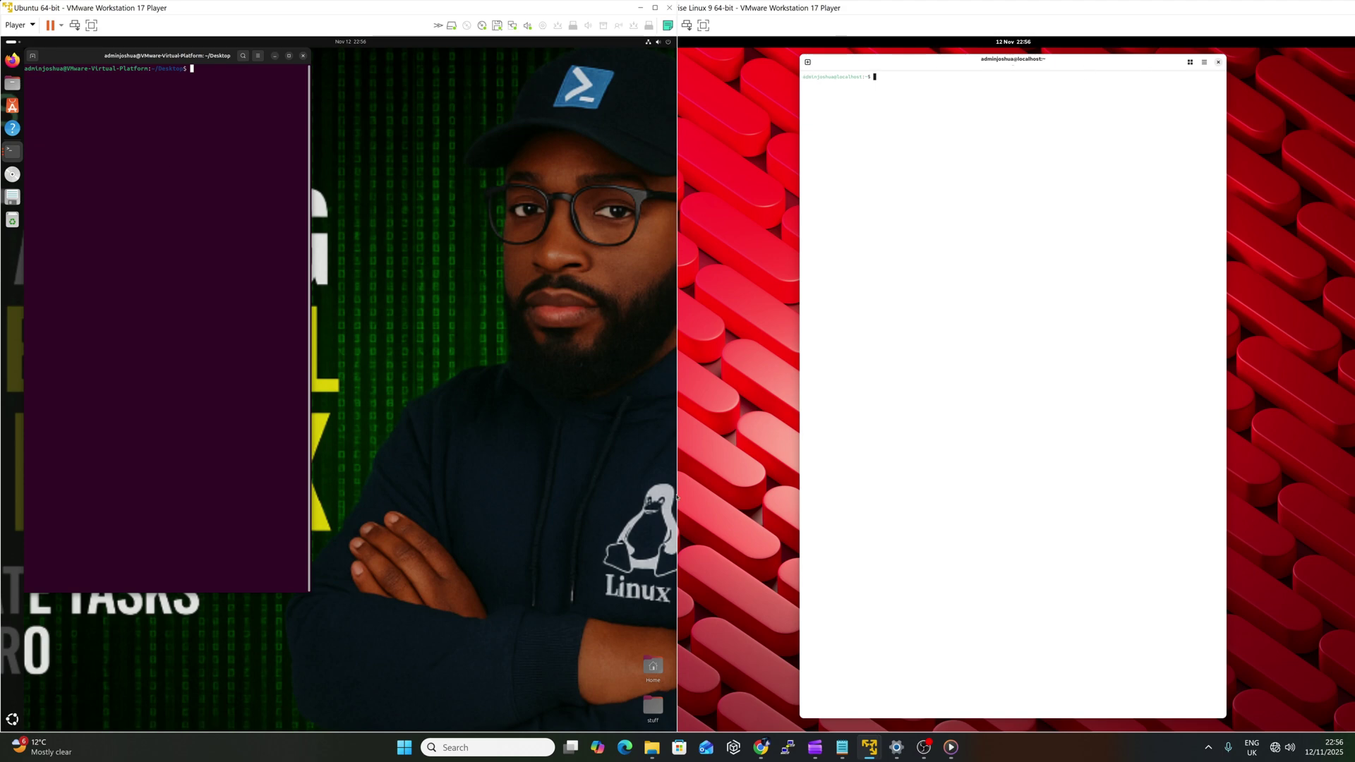
# Step: Check the Red Hat VM through Activities and return to its full-size terminal
pyautogui.click(699, 270)
pyautogui.click(622, 43)
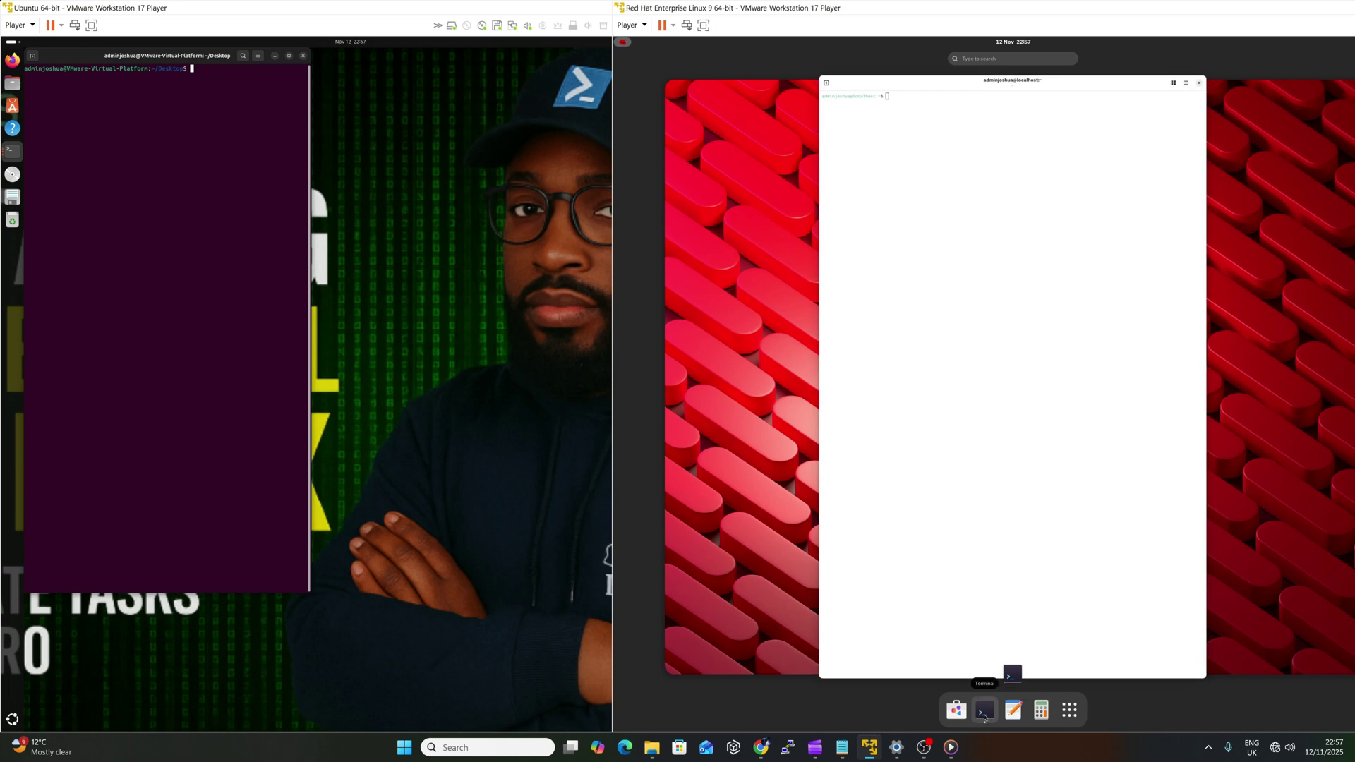
pyautogui.click(983, 709)
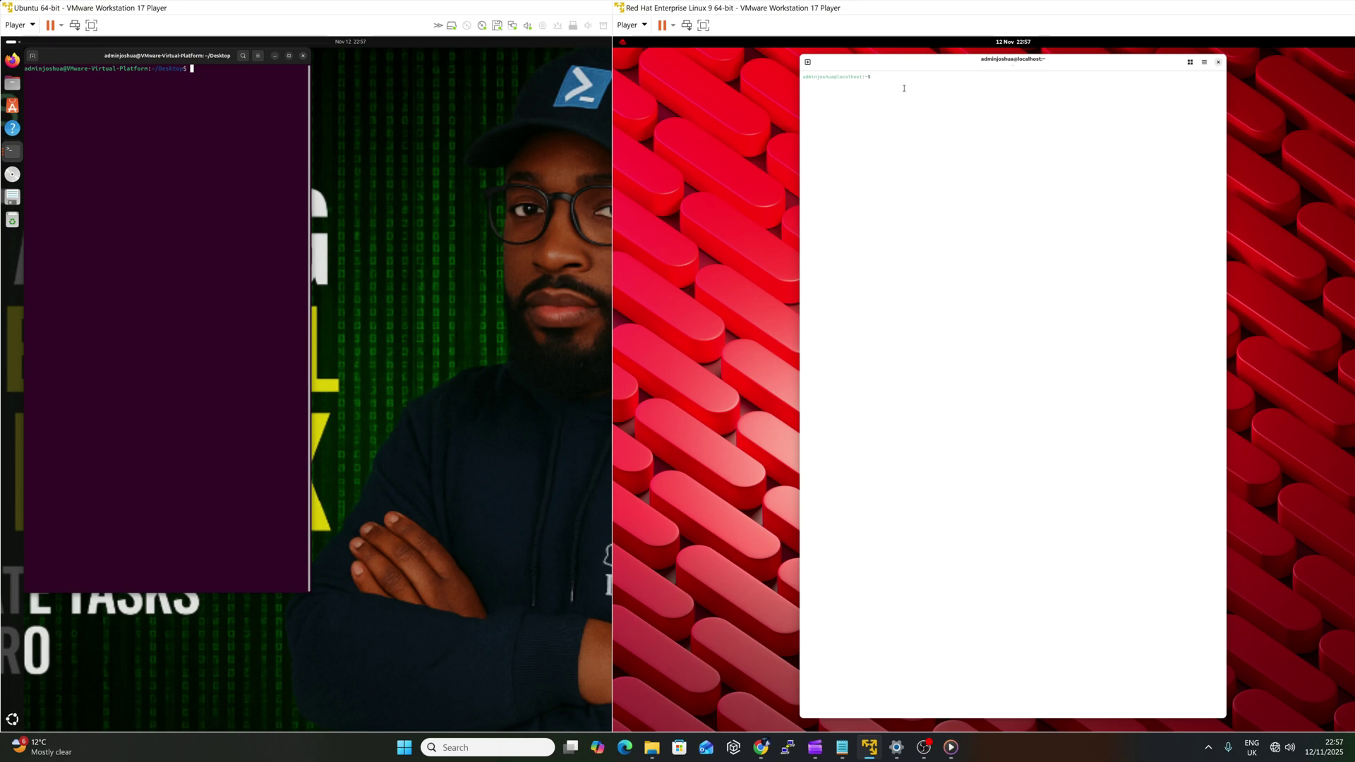
# Step: Run whoami in the Ubuntu terminal, then in the Red Hat terminal
pyautogui.click(203, 71)
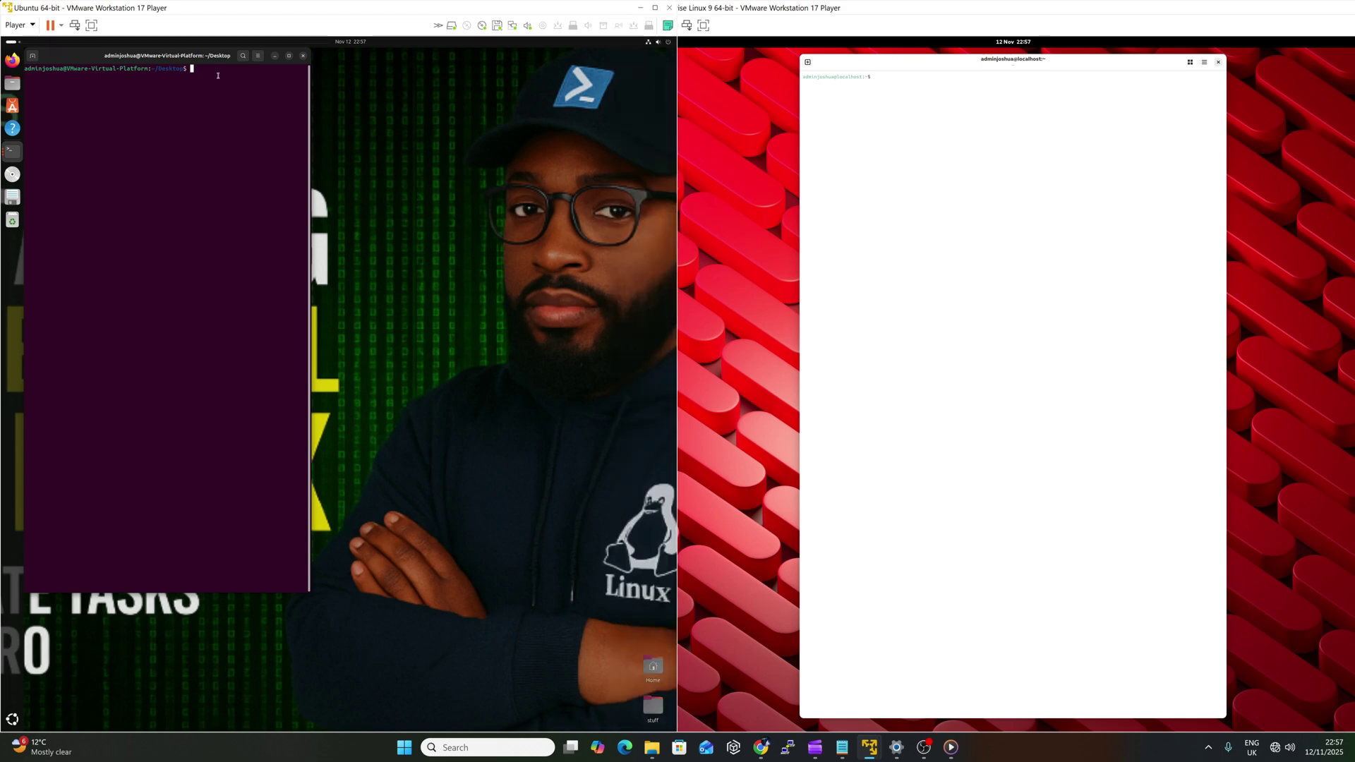
pyautogui.write('whoami')
pyautogui.press('Return')
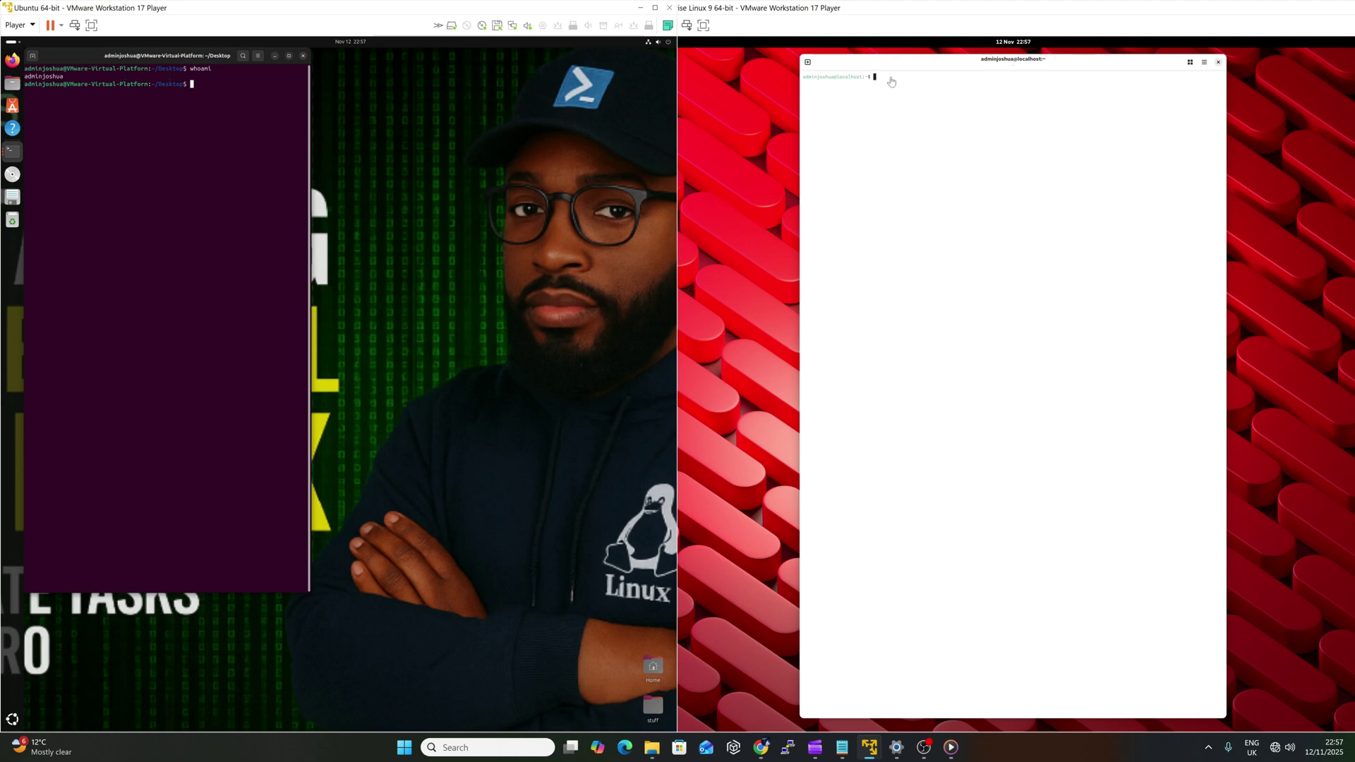
pyautogui.click(893, 83)
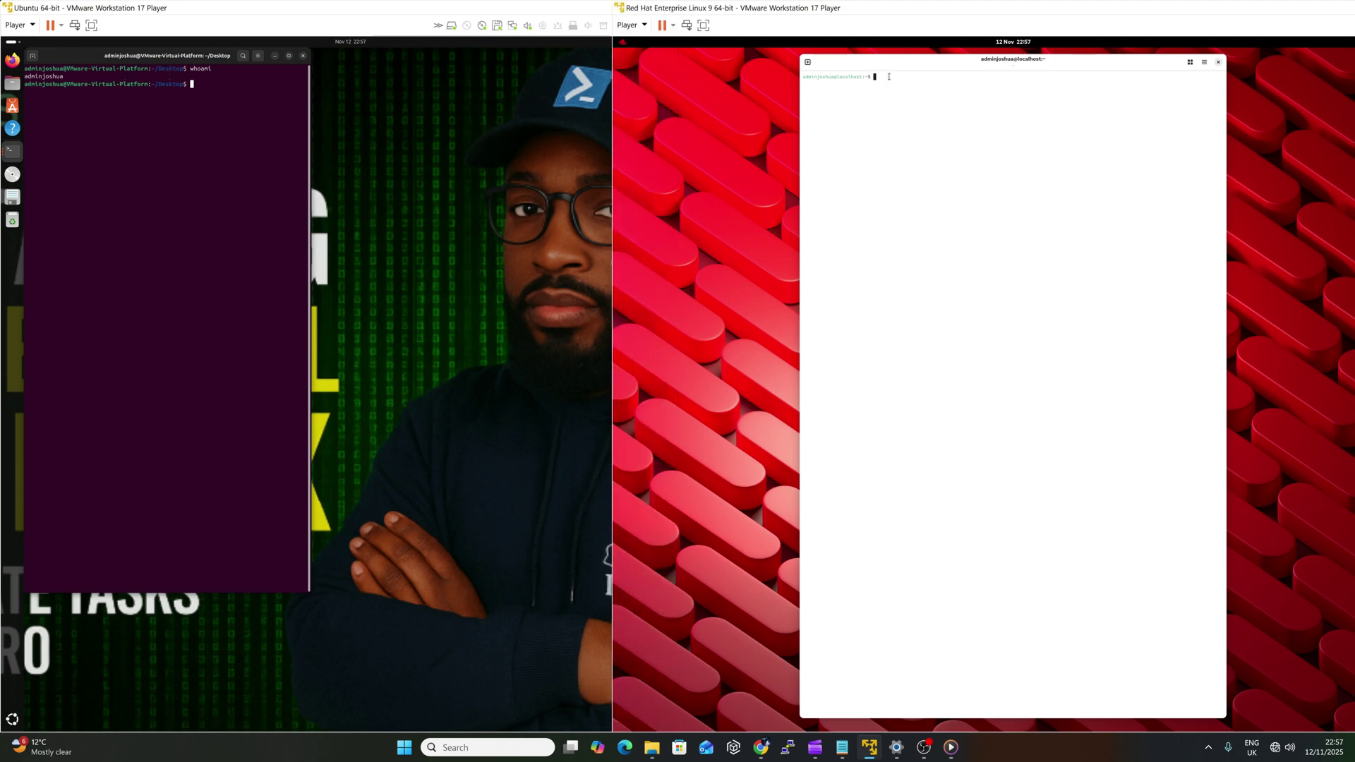
pyautogui.write('whoami')
pyautogui.press('Return')
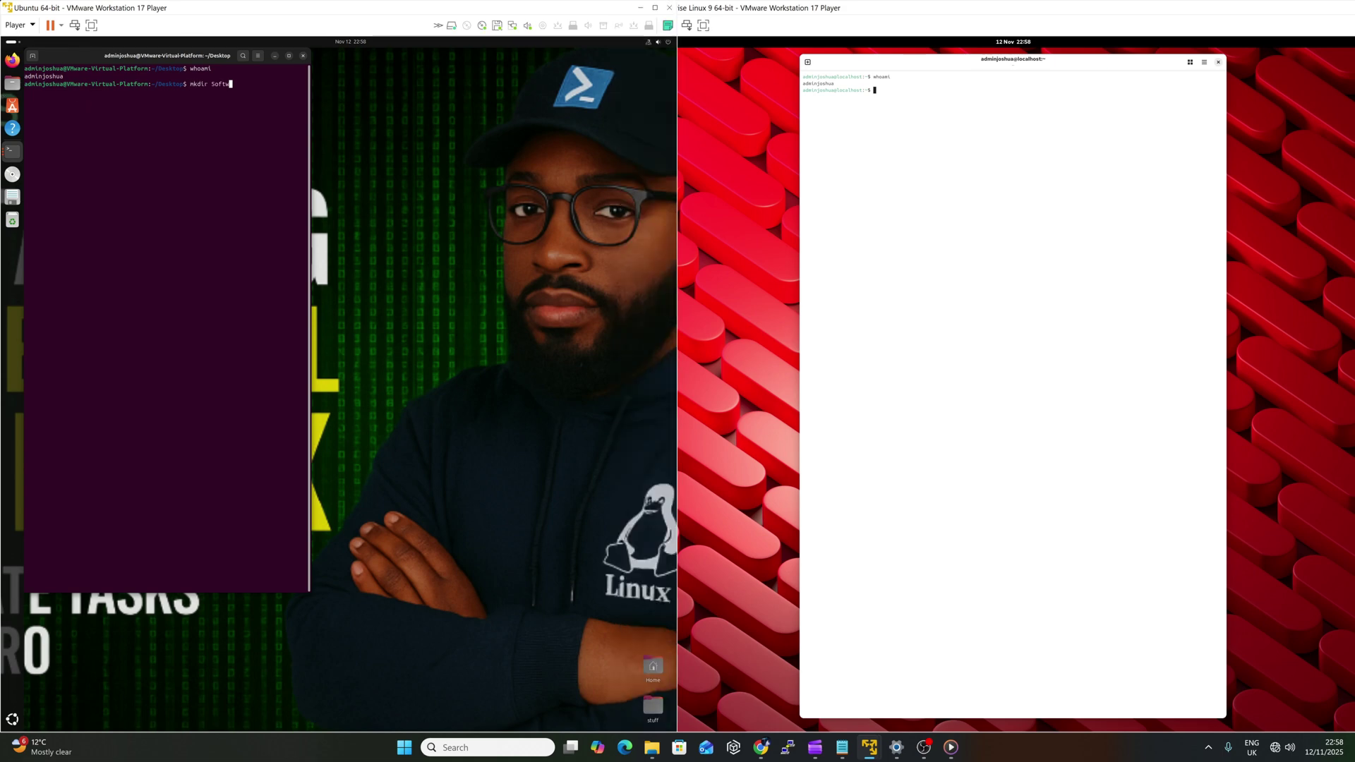
pyautogui.write('mkdir Software')
# Step: Run mkdir Software and ls on Ubuntu and Red Hat, moving the Red Hat terminal left
pyautogui.press('Return')
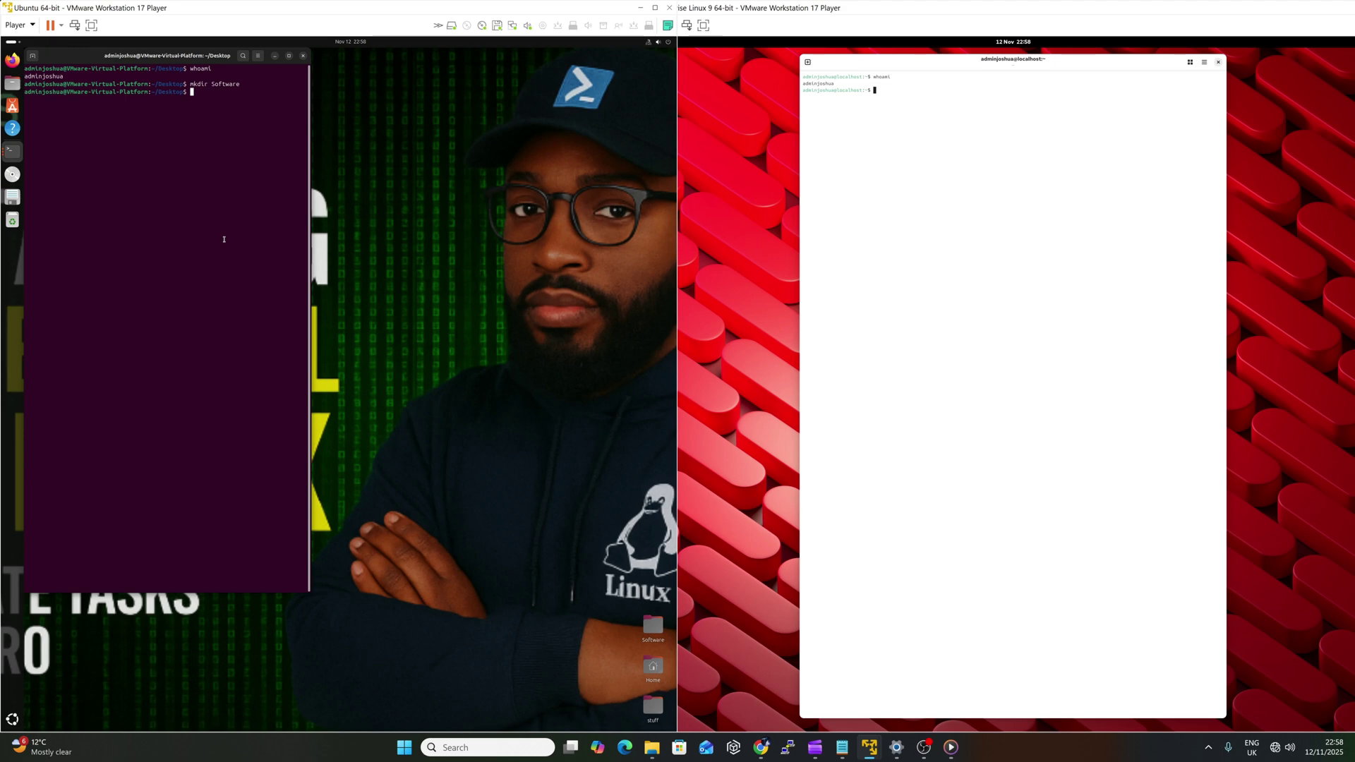
pyautogui.write('ls')
pyautogui.press('Return')
pyautogui.write('mkdir Softw')
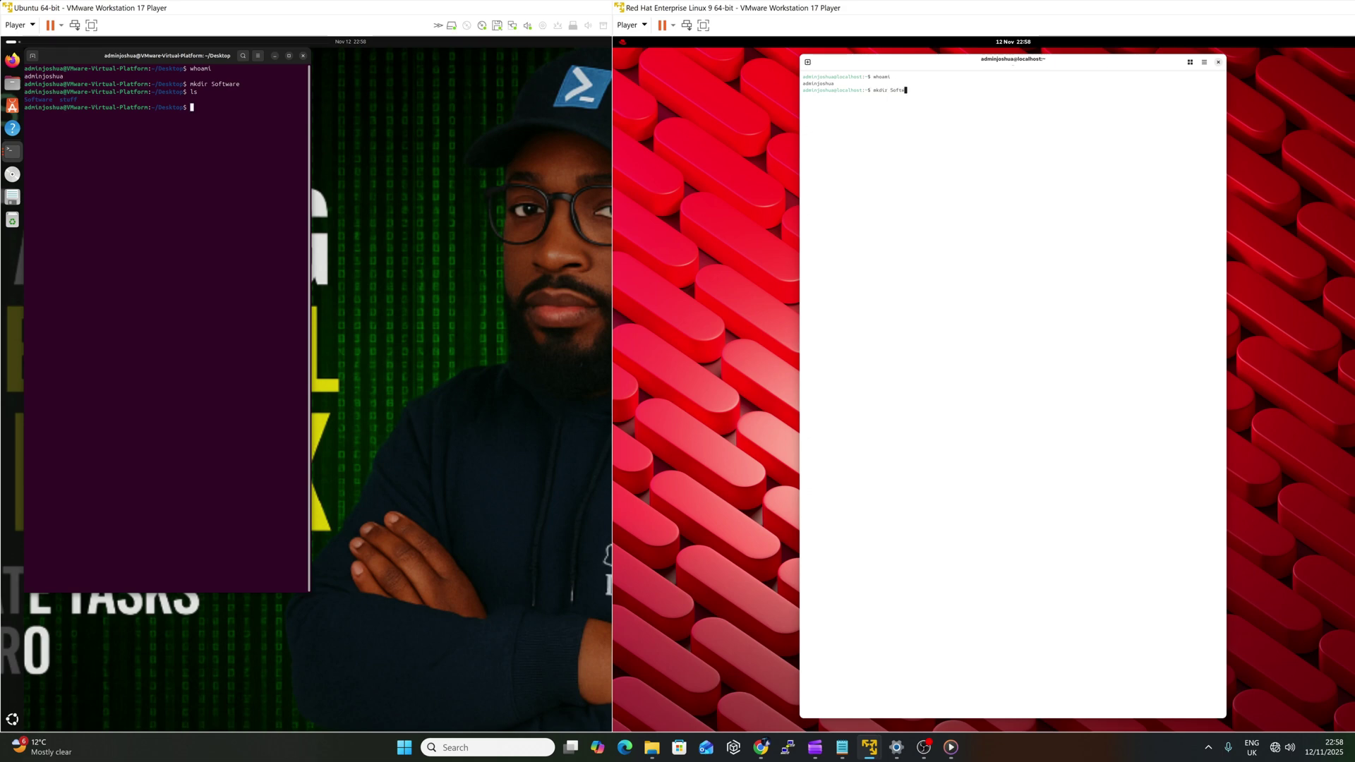
pyautogui.write('are')
pyautogui.press('Return')
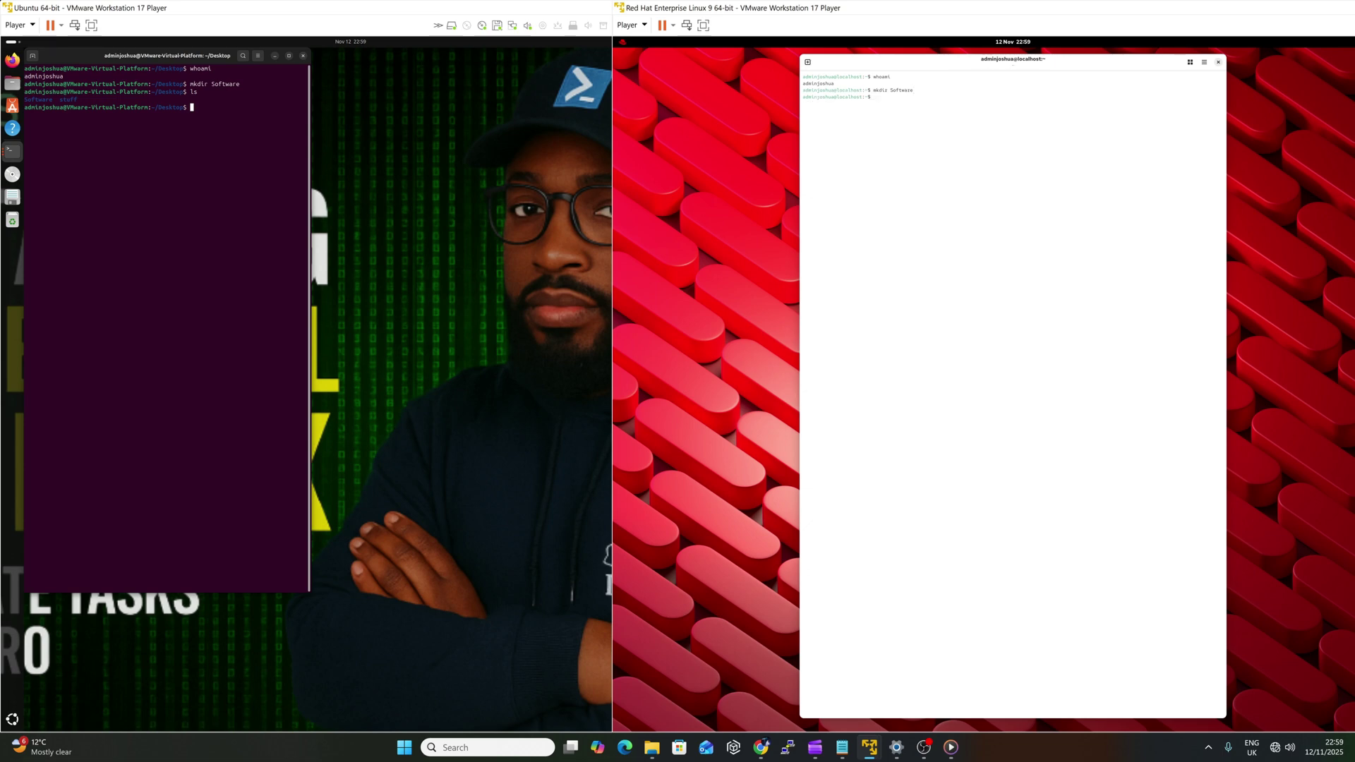
pyautogui.write('ls')
pyautogui.press('Return')
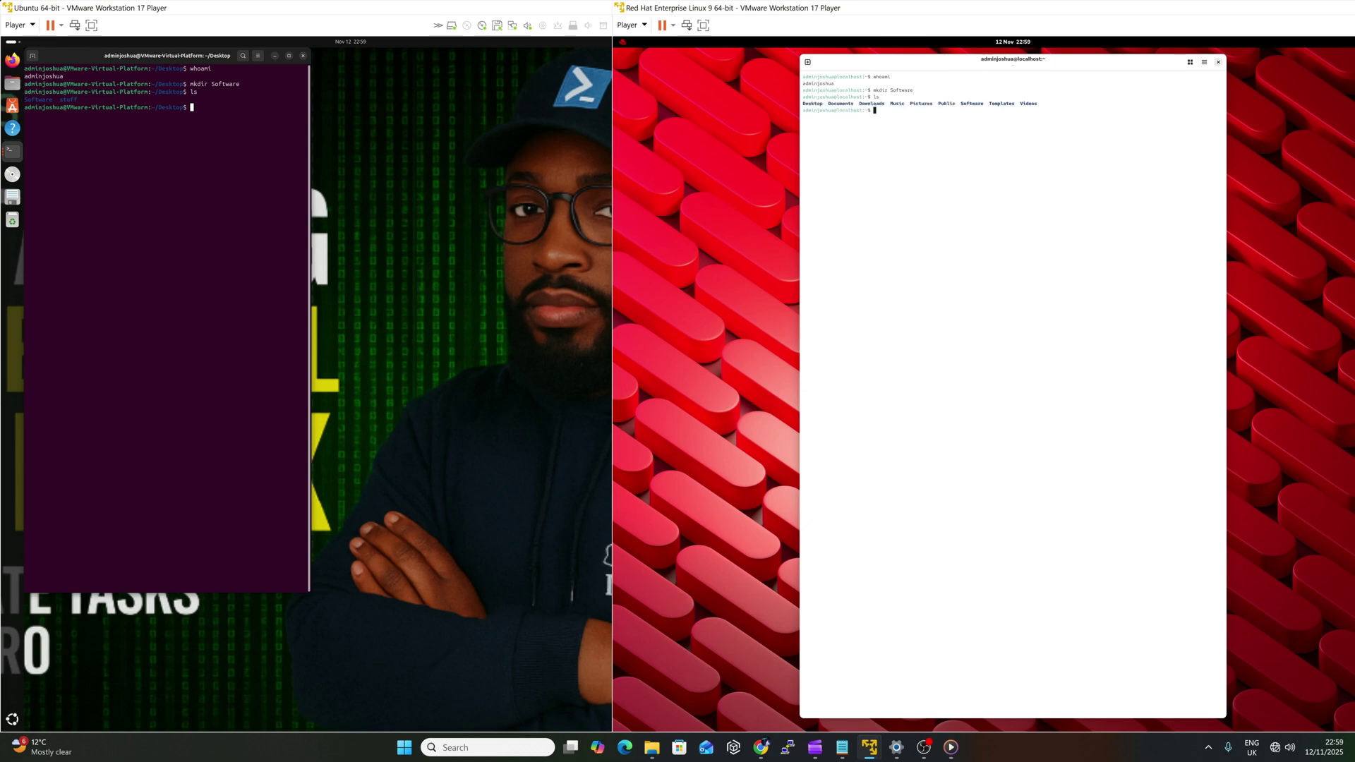
pyautogui.moveTo(930, 65); pyautogui.dragTo(860, 73)
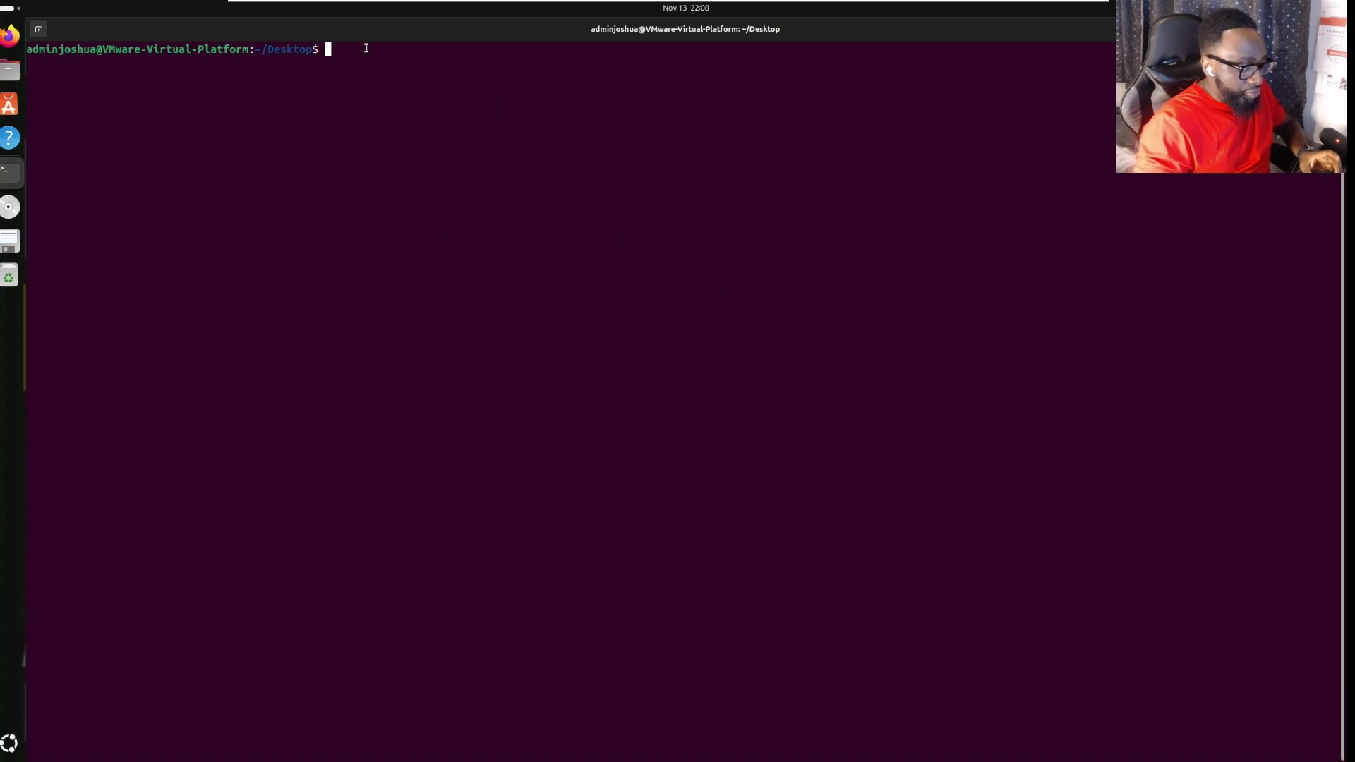
pyautogui.write('nano')
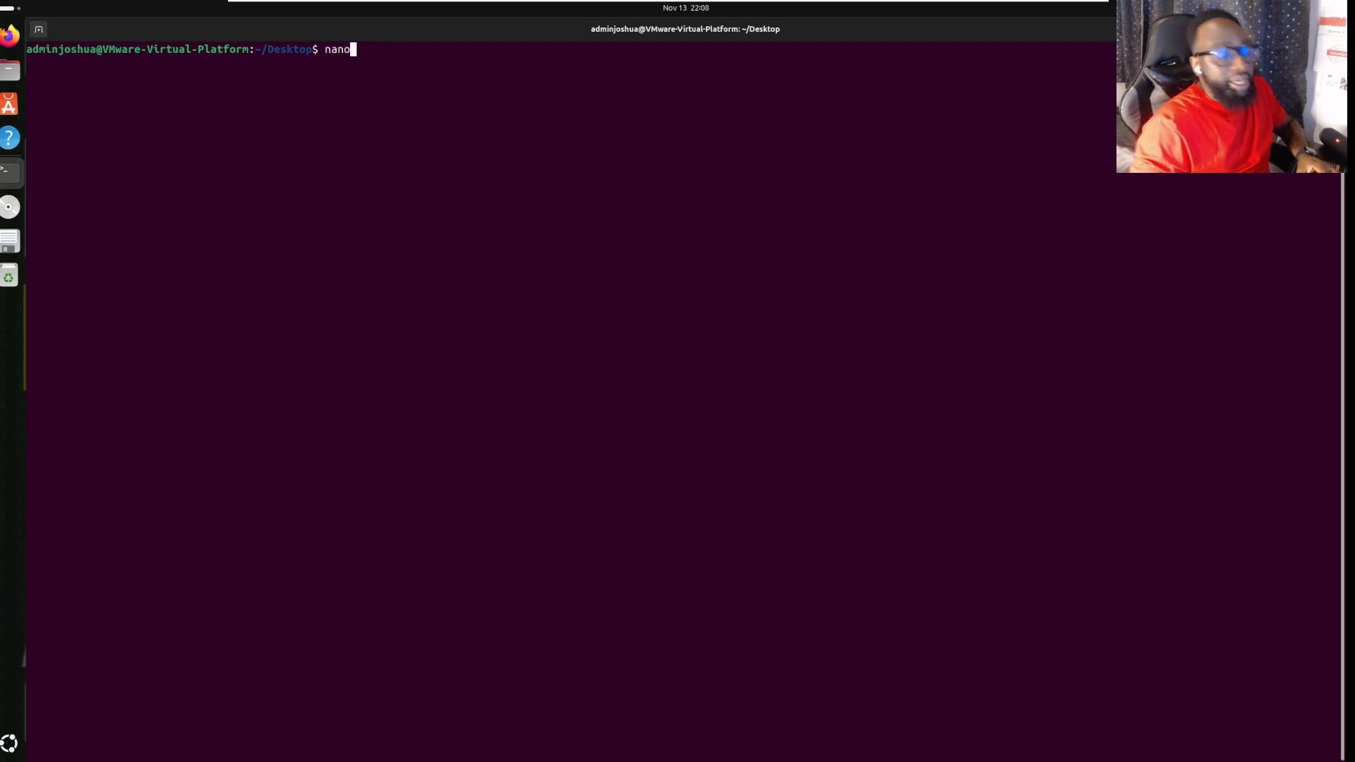
# Step: Start an empty nano buffer and paste the bash system report script with Ctrl+Shift+V
pyautogui.press('Return')
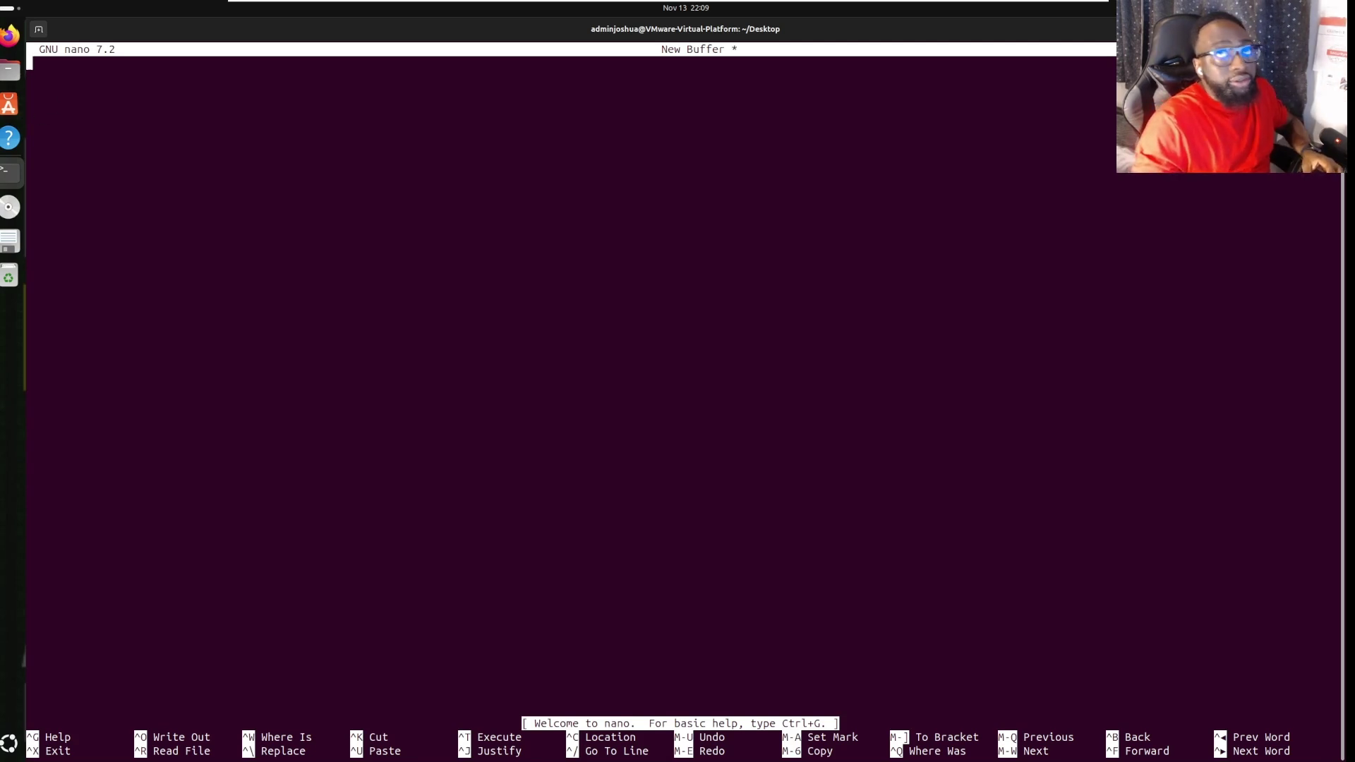
pyautogui.write('#!/bin/bash echo "=== System Report ===" echo "User: $(whoami)" echo "Date: $(date)" echo "Uptime: $(uptime -p)" echo "Disk usage:" df -h | grep \'^/dev/\'')
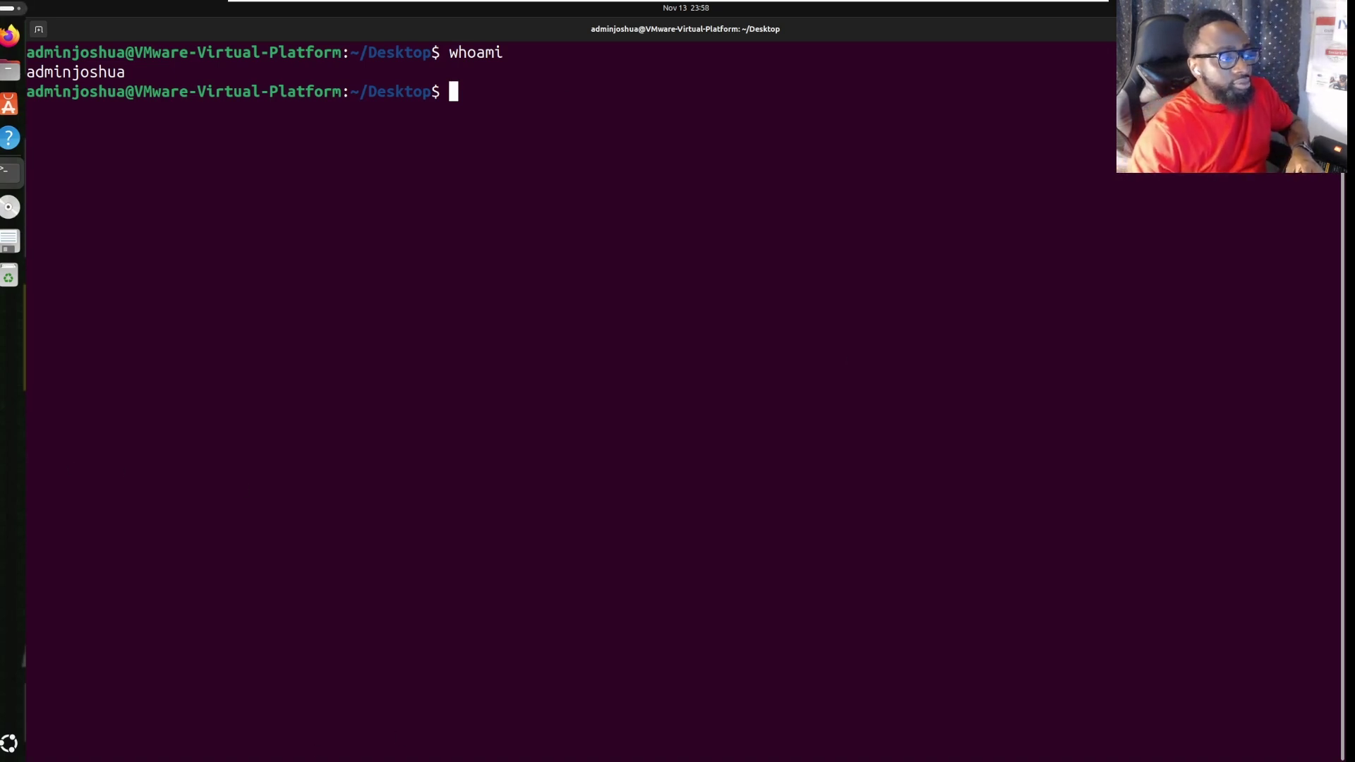
pyautogui.write('chmod +x sysreport.sh')
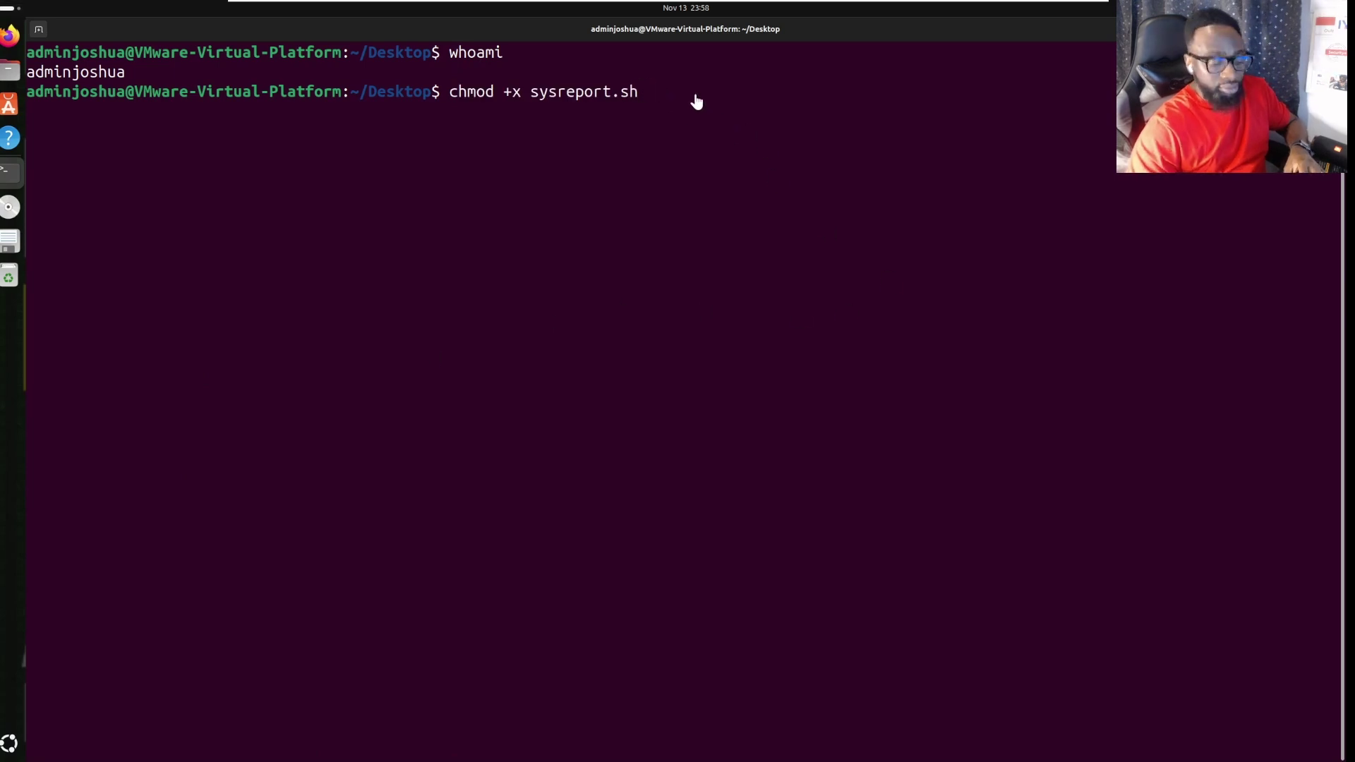
# Step: Run chmod +x sysreport.sh and ./sysreport.sh, then move the VM window aside for PyCharm
pyautogui.press('Return')
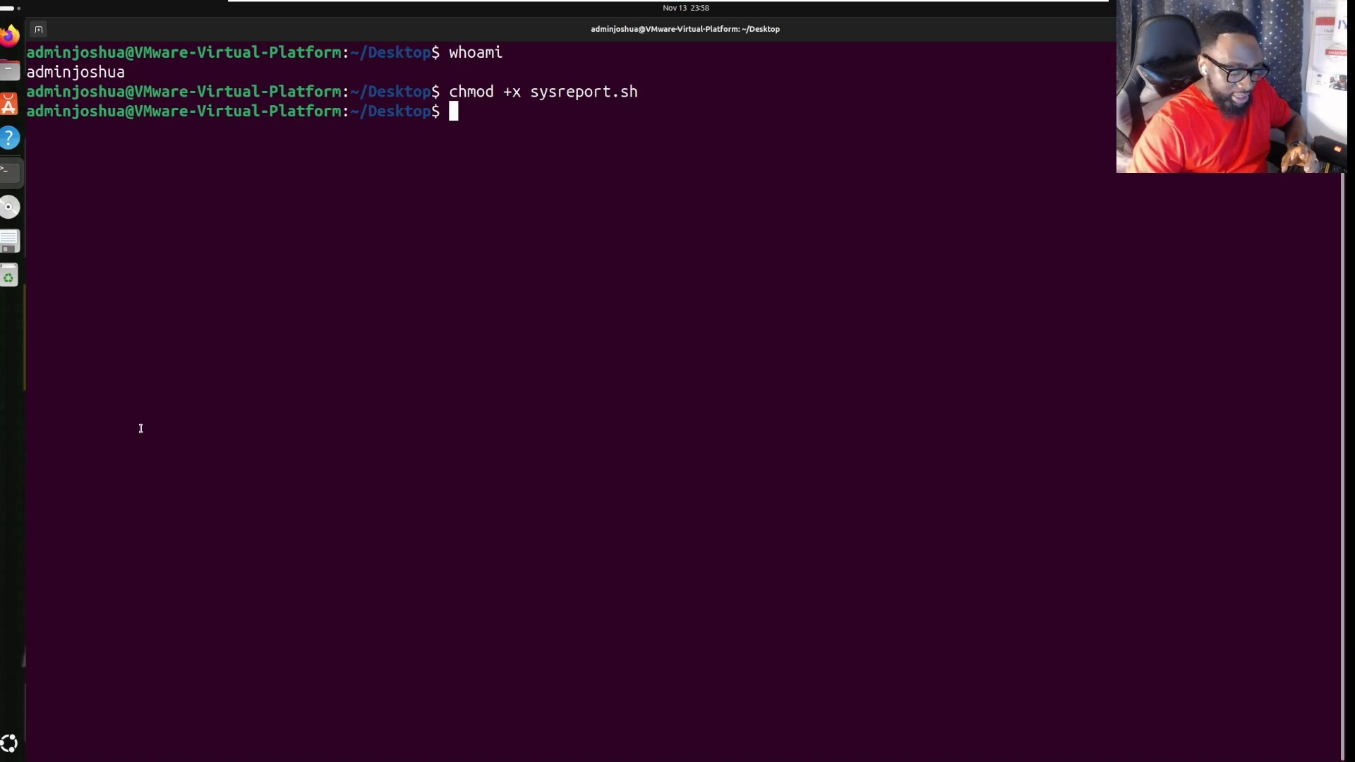
pyautogui.write('./sys')
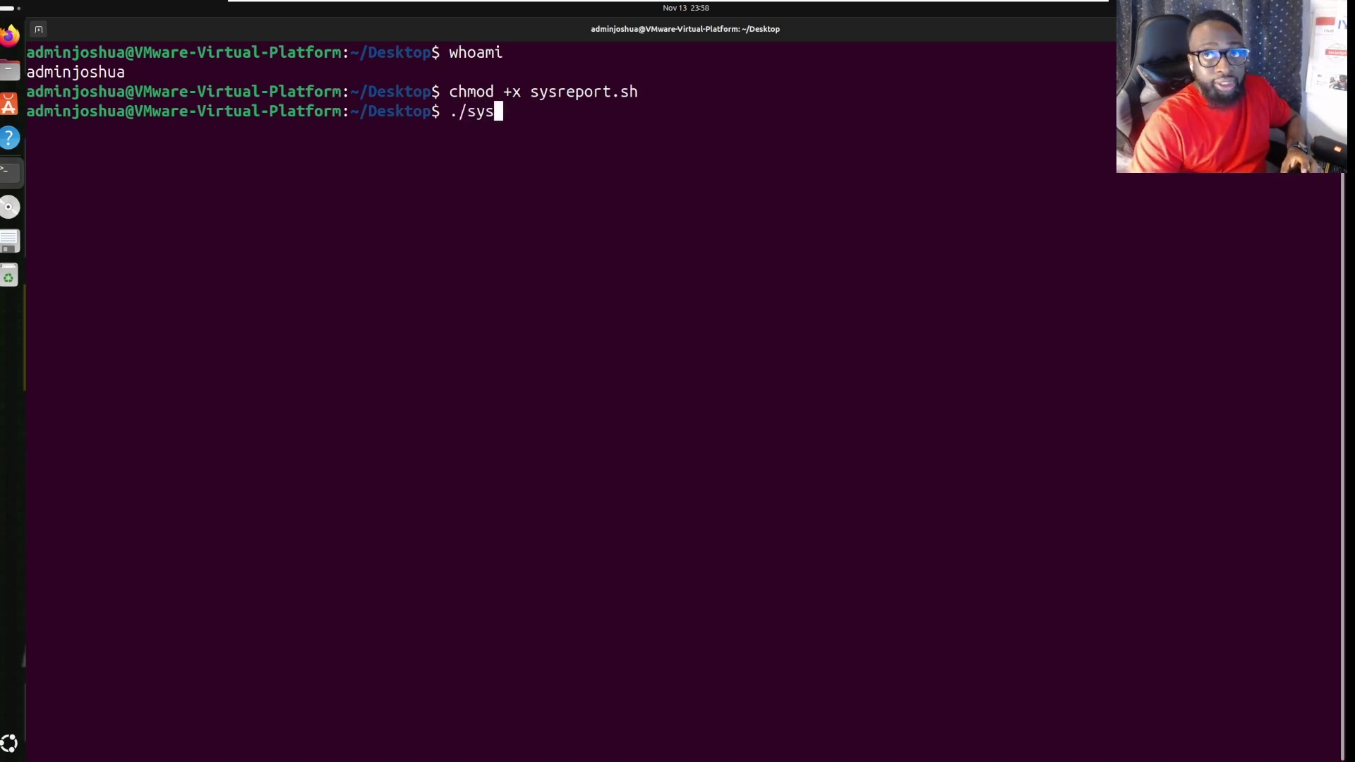
pyautogui.write('re')
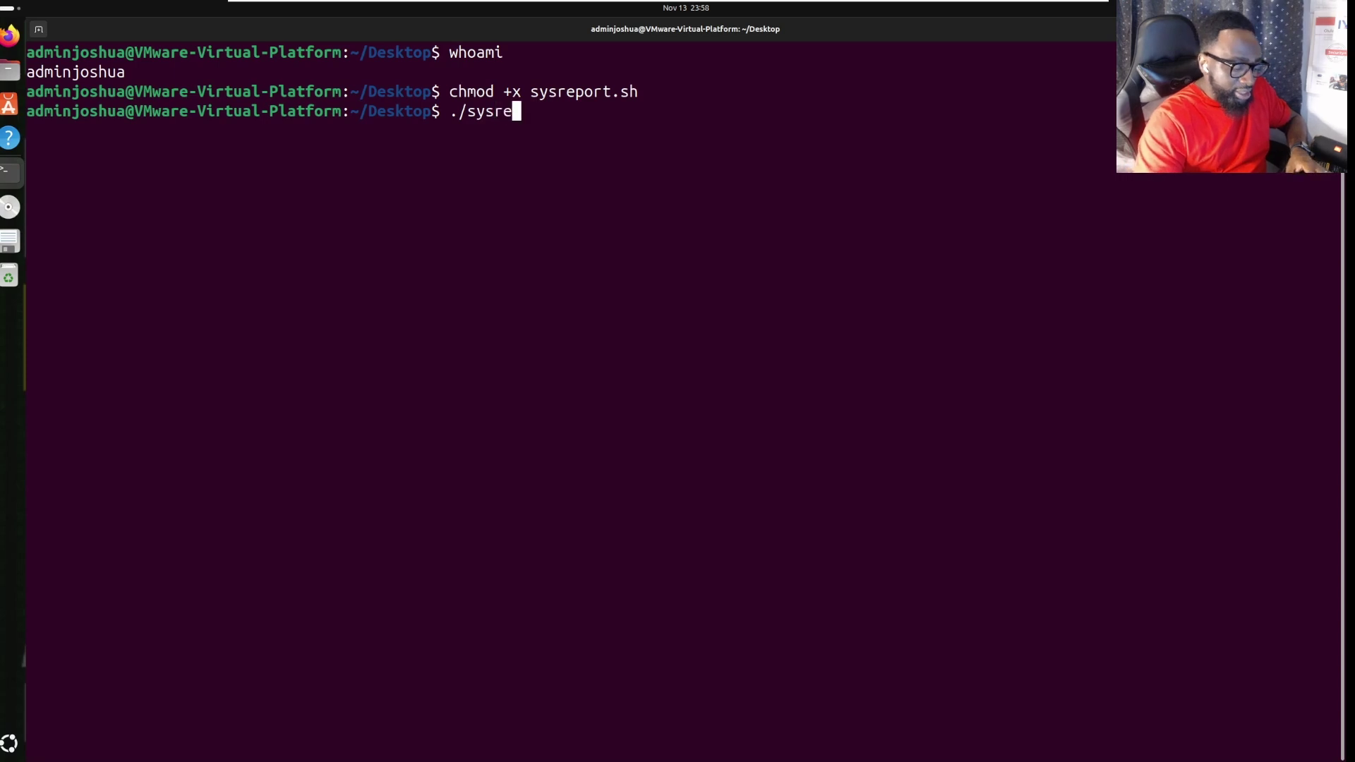
pyautogui.write('port')
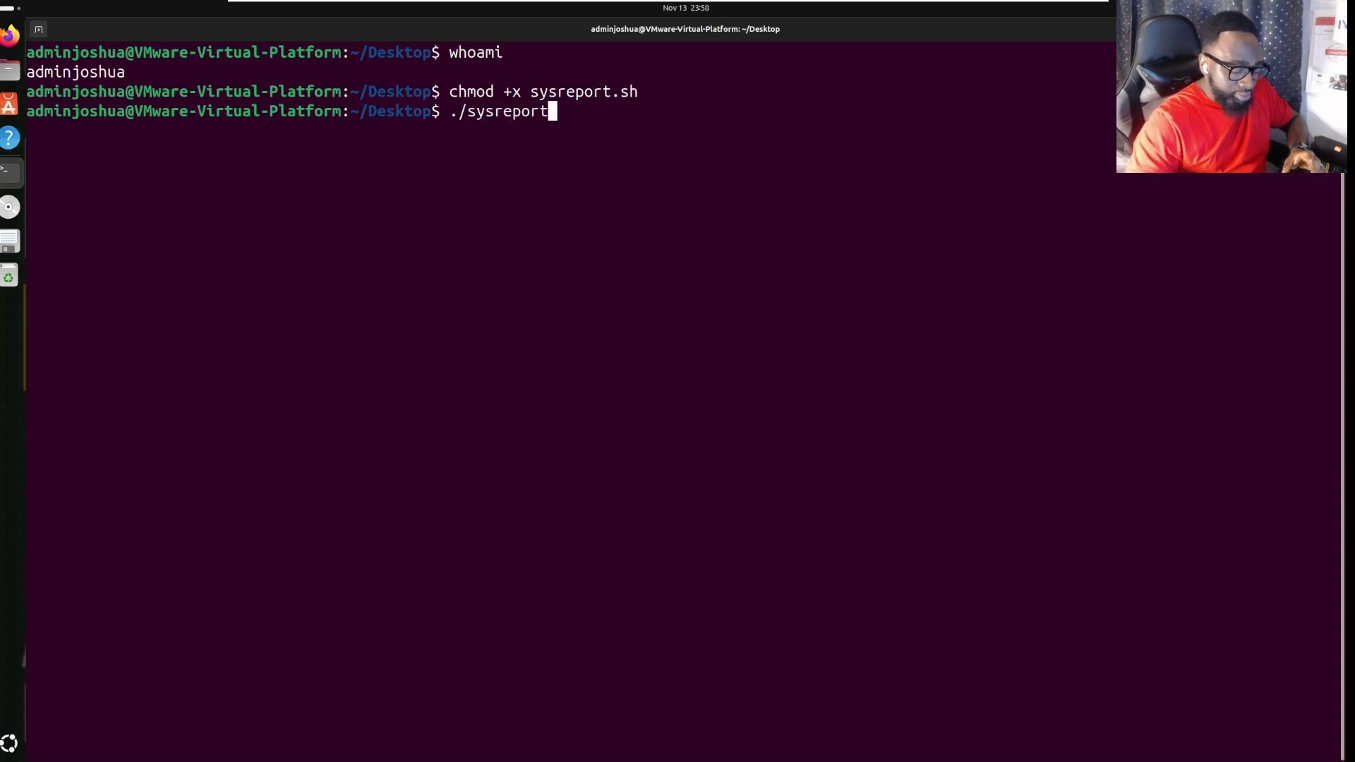
pyautogui.write('.sh')
pyautogui.press('Return')
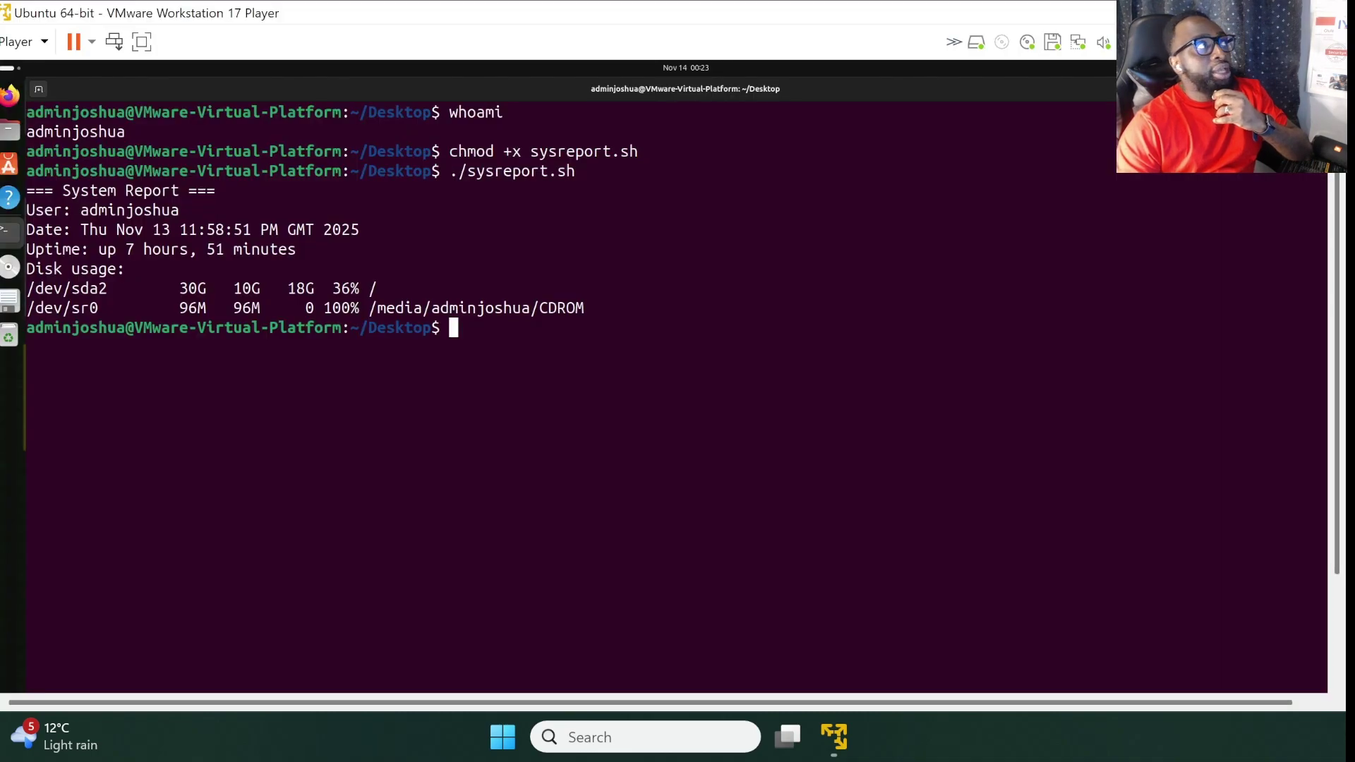
pyautogui.moveTo(388, 18); pyautogui.dragTo(278, 44)
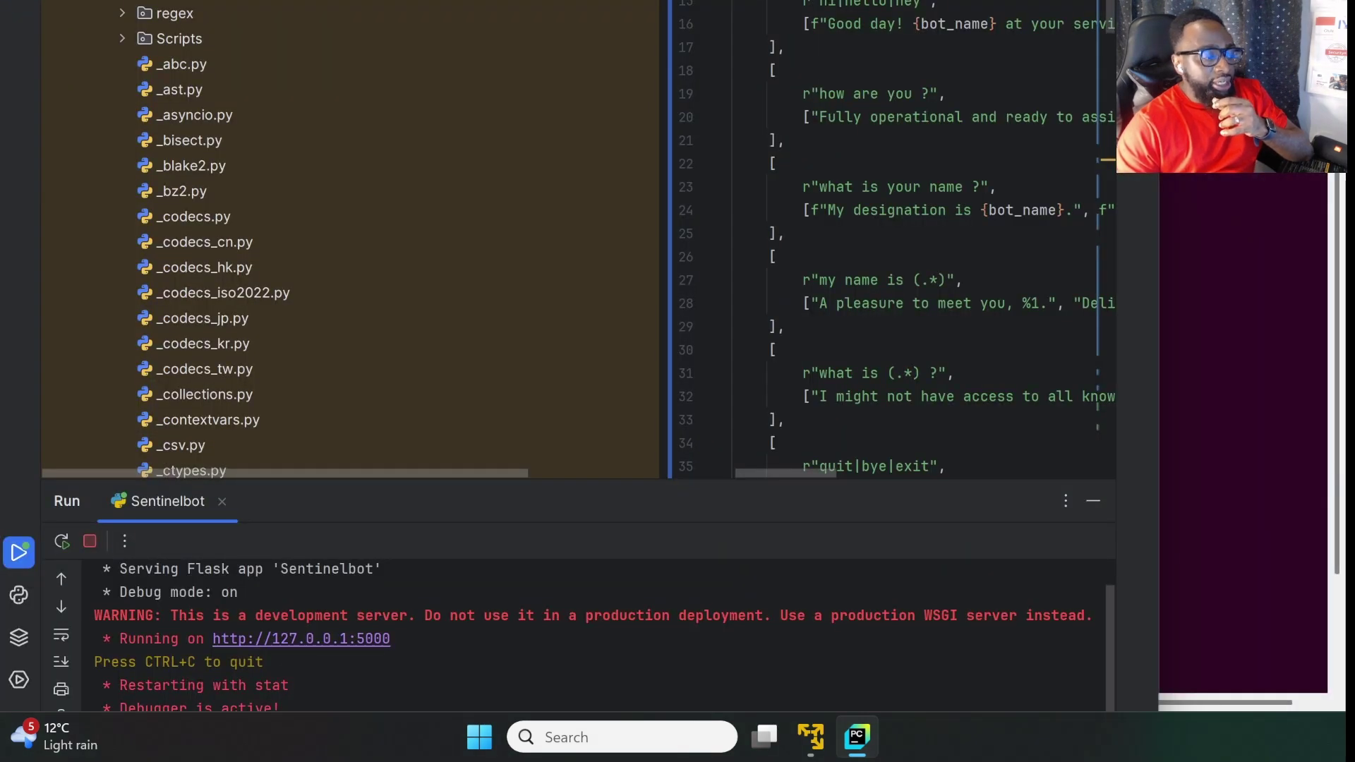
# Step: Switch to the browser showing the local chatbot page at 127.0.0.1:5000
pyautogui.hotkey('alt', 'Tab')
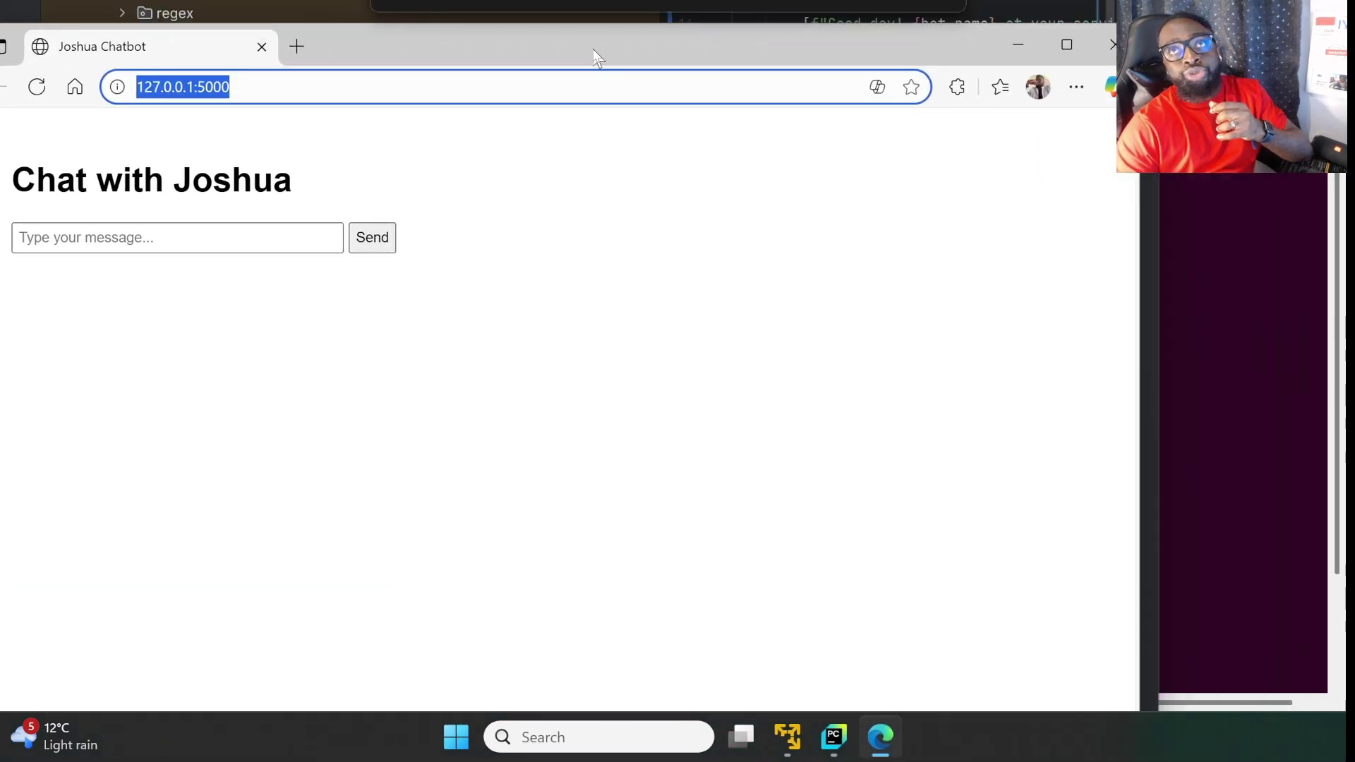